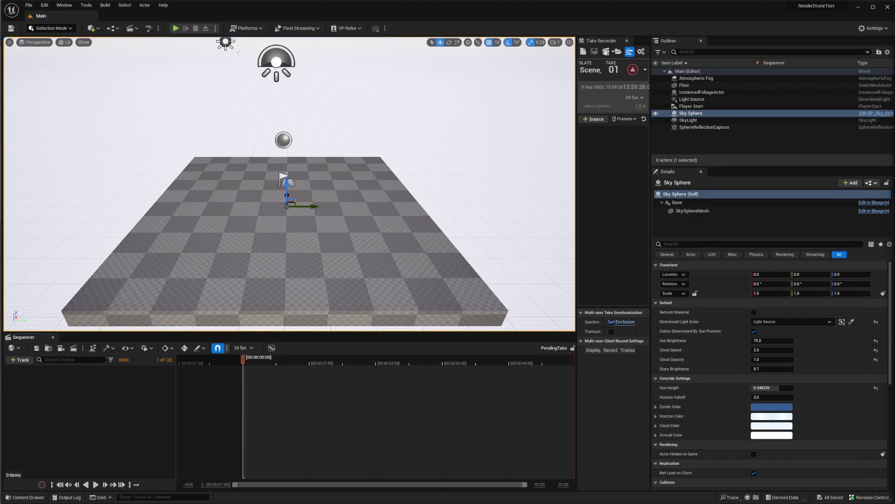
- Open the Fpv_Drone_ExampleMap level from the Map folder inside the FPV_Drone content
{"action": "left_click", "coordinate": [33, 498]}
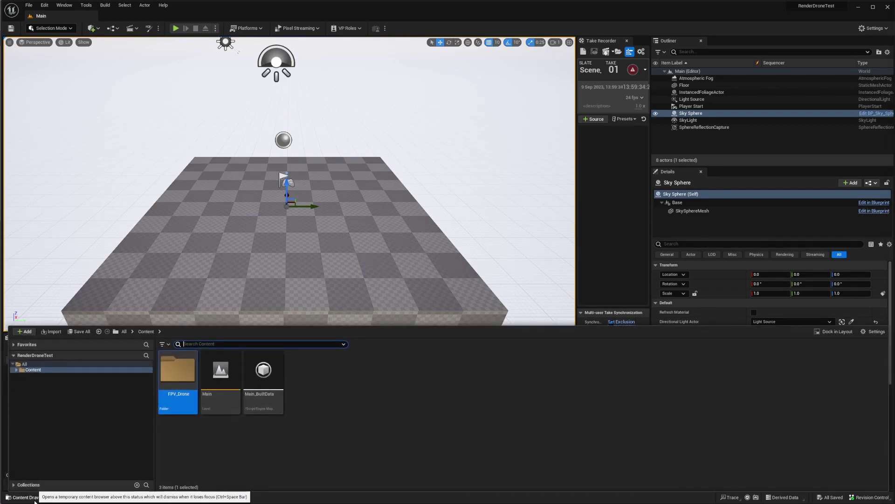
{"action": "double_click", "coordinate": [180, 373]}
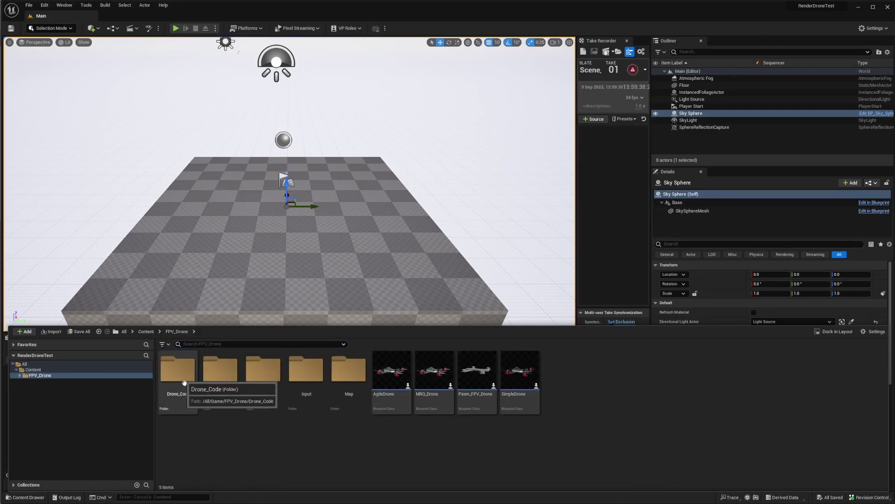
{"action": "double_click", "coordinate": [344, 387]}
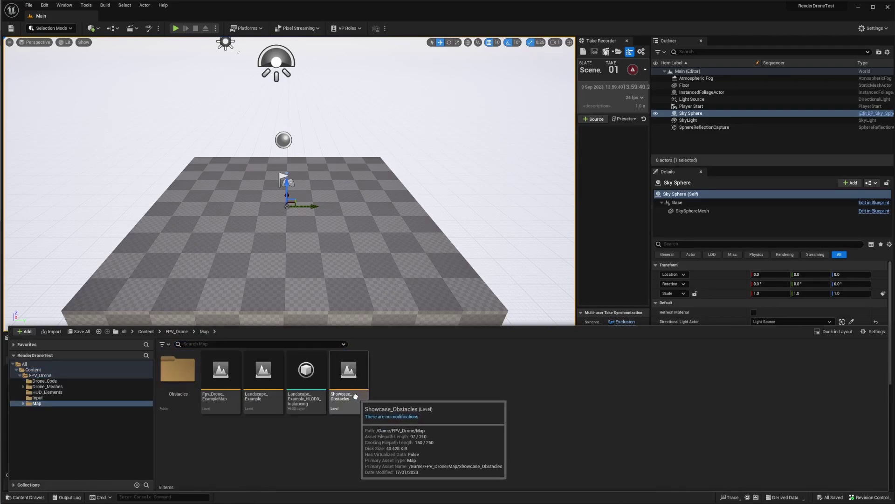
{"action": "double_click", "coordinate": [222, 376]}
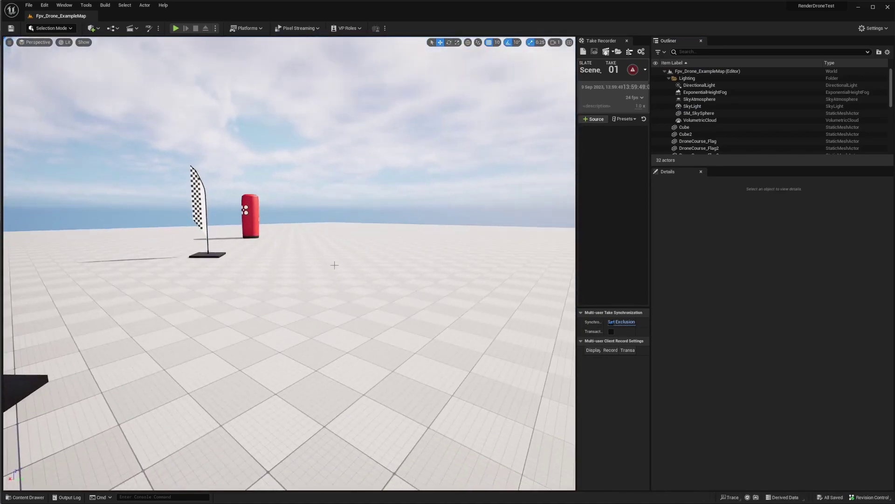
- Set the project's GameModeBase class to GM_FPV_Drone and test-fly the drone in the level
{"action": "left_click", "coordinate": [110, 29]}
{"action": "mouse_move", "coordinate": [154, 93]}
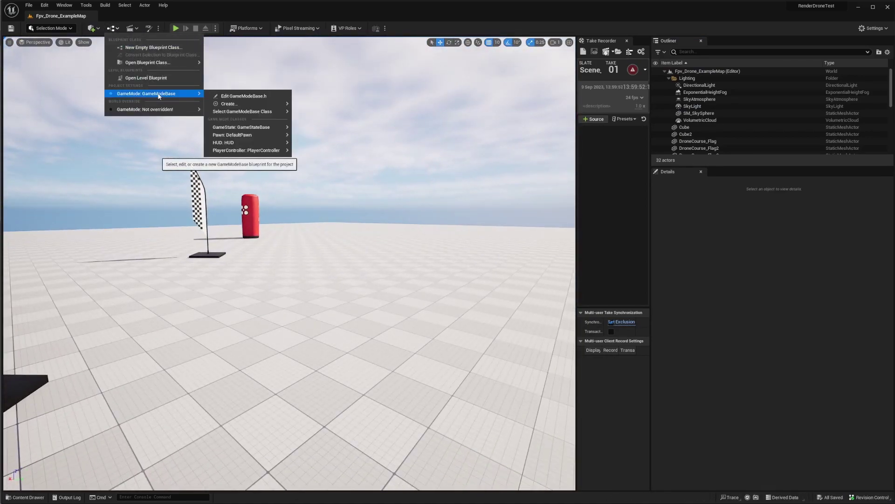
{"action": "mouse_move", "coordinate": [286, 113]}
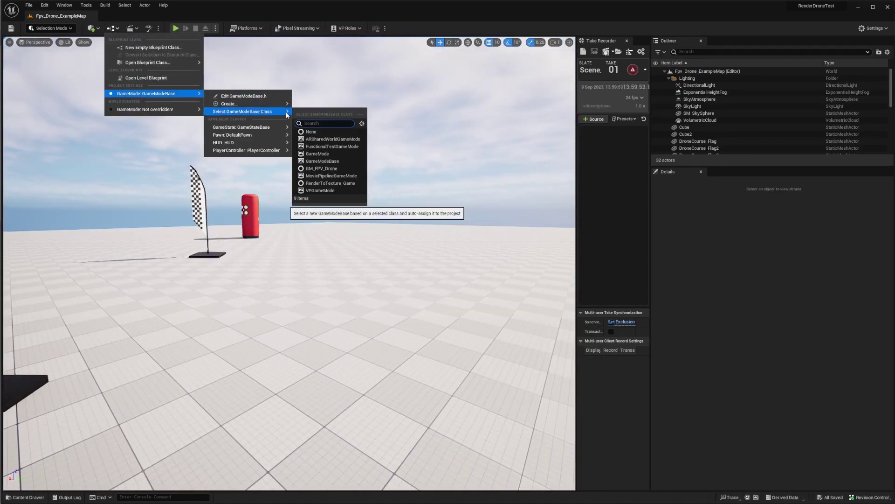
{"action": "left_click", "coordinate": [317, 167]}
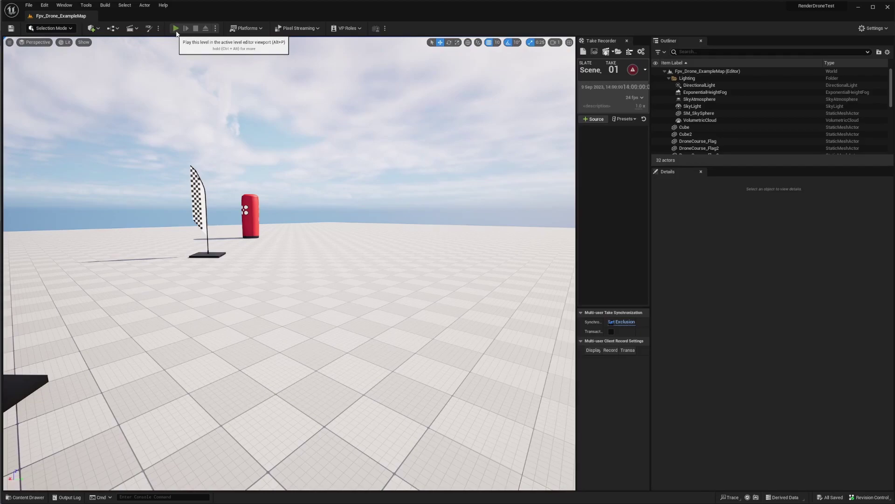
{"action": "left_click", "coordinate": [176, 28]}
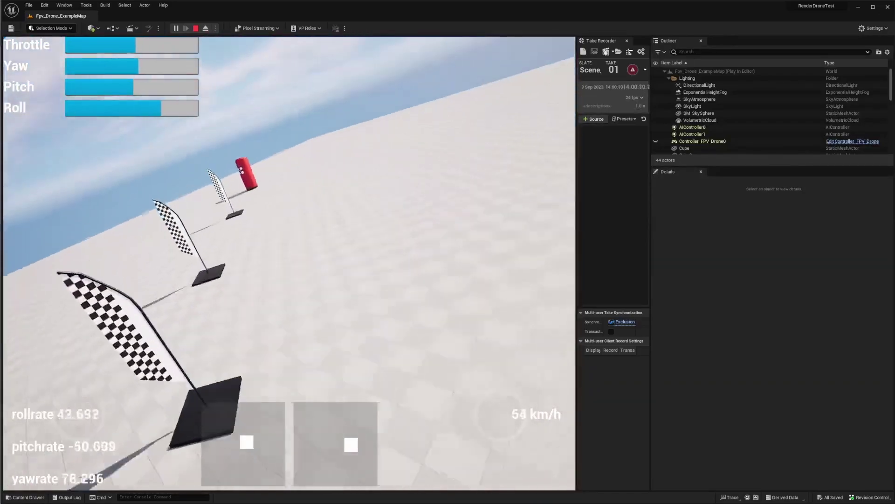
{"action": "key", "text": "Escape"}
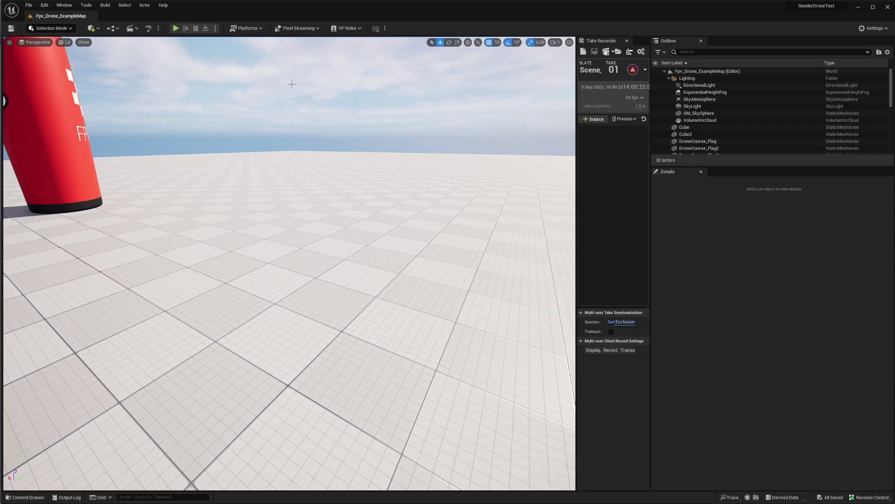
- Search the project's plugins for "take rec" to check whether Take Recorder is enabled
{"action": "left_click", "coordinate": [44, 5]}
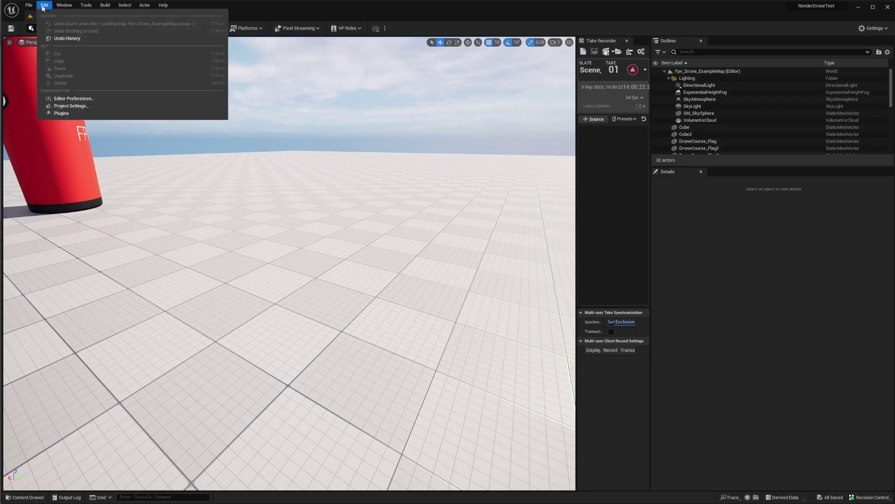
{"action": "left_click", "coordinate": [62, 114]}
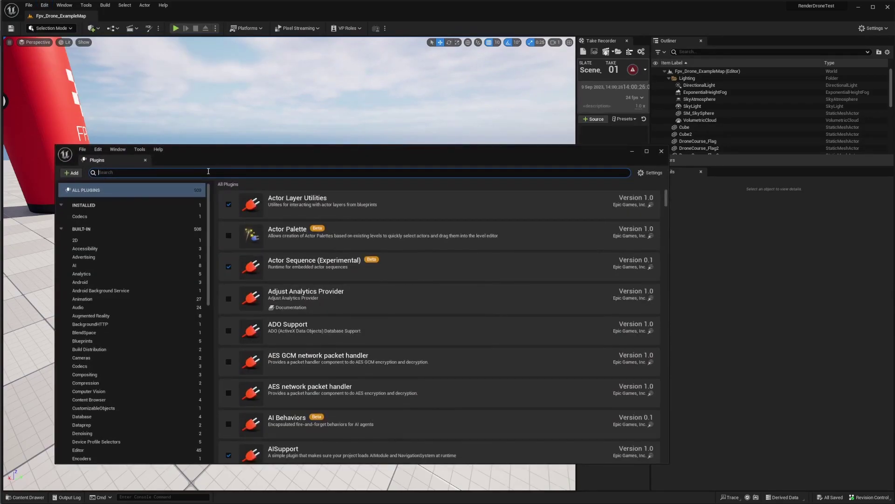
{"action": "type", "text": "takerec"}
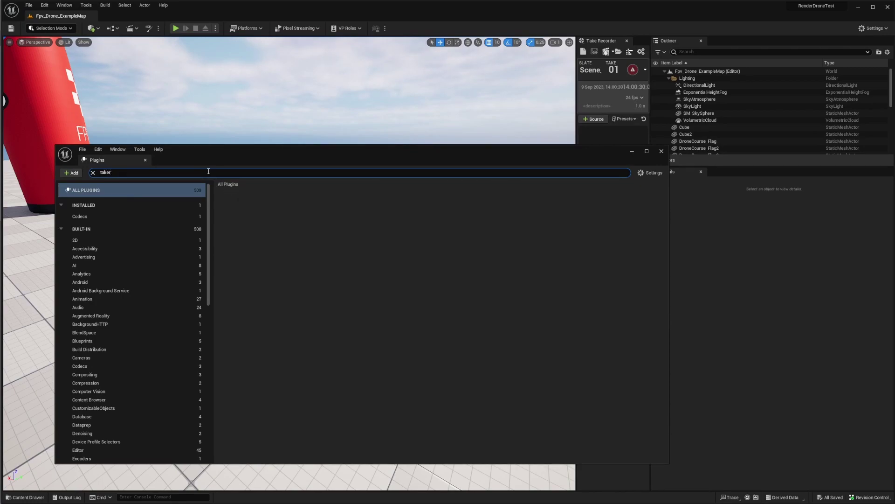
{"action": "key", "text": "BackSpace"}
{"action": "type", "text": "rec"}
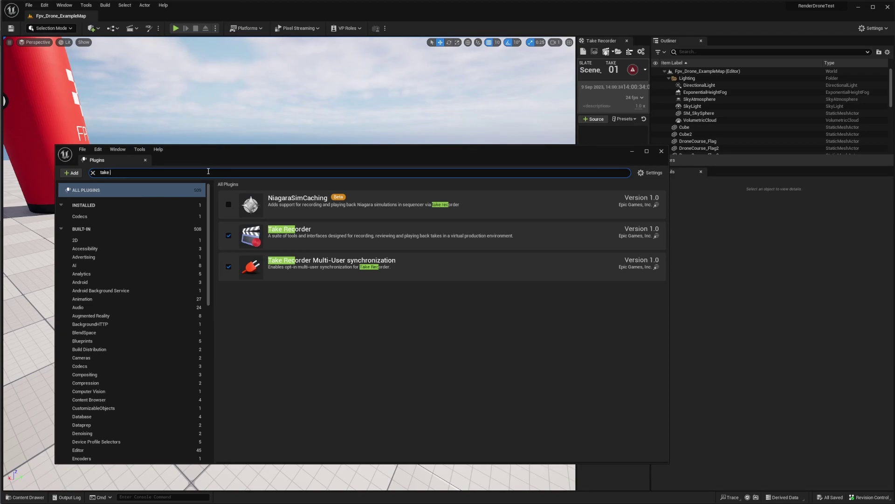
- Search the plugins for "movie render" to check whether Movie Render Queue is enabled
{"action": "key", "text": "BackSpace"}
{"action": "key", "text": "BackSpace"}
{"action": "key", "text": "BackSpace"}
{"action": "key", "text": "BackSpace"}
{"action": "key", "text": "BackSpace"}
{"action": "type", "text": "movi"}
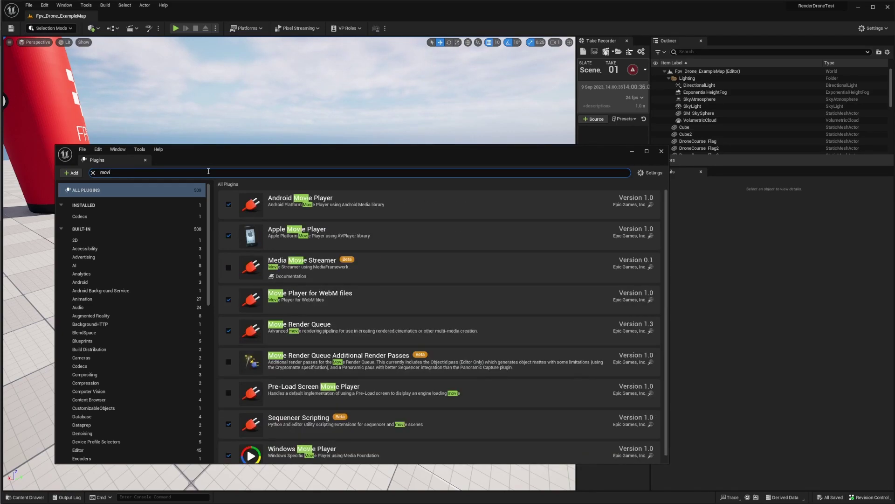
{"action": "type", "text": "e render"}
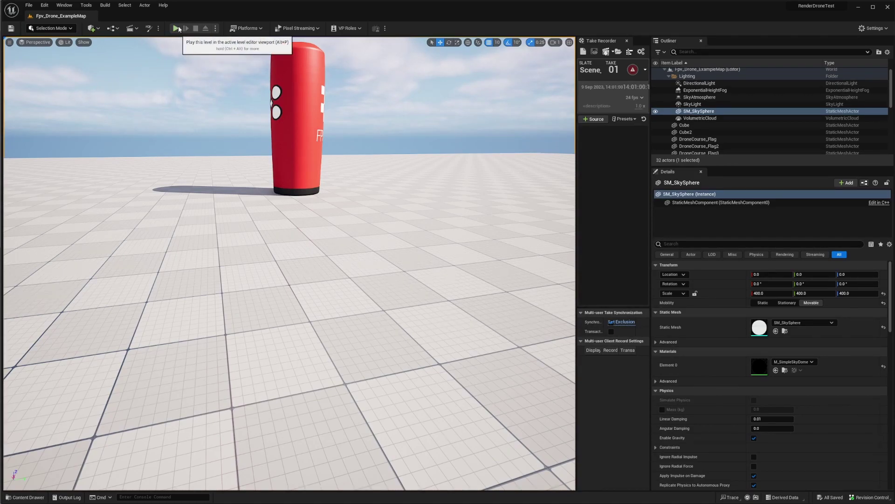
- Start playing the level and show Take Recorder with more room for its contents
{"action": "left_click", "coordinate": [177, 28]}
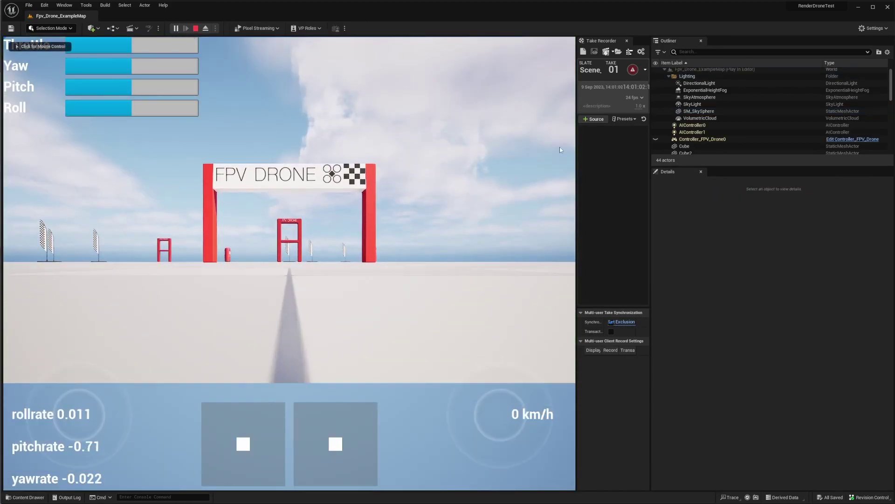
{"action": "left_click_drag", "start_coordinate": [578, 153], "coordinate": [440, 149]}
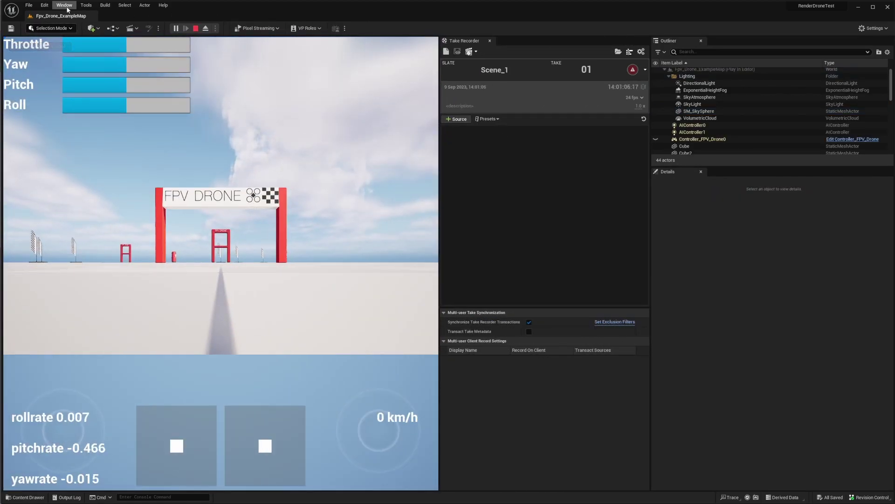
{"action": "left_click", "coordinate": [65, 6]}
{"action": "mouse_move", "coordinate": [93, 25]}
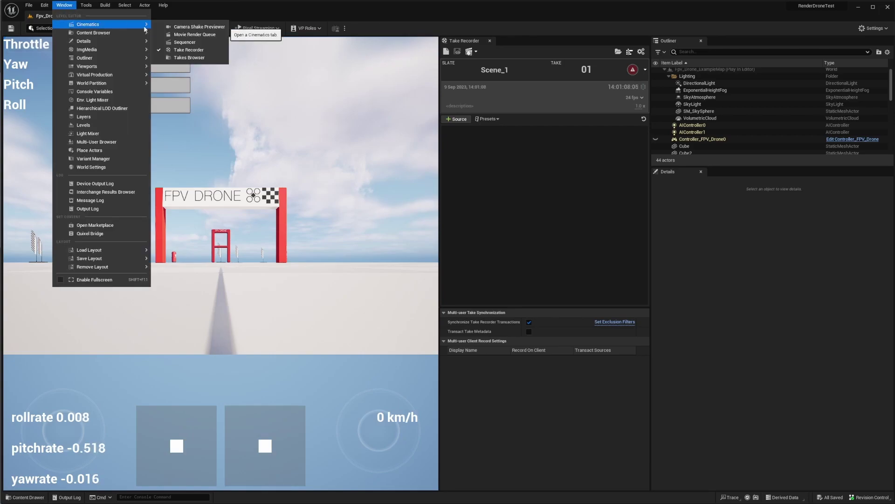
{"action": "left_click", "coordinate": [196, 46]}
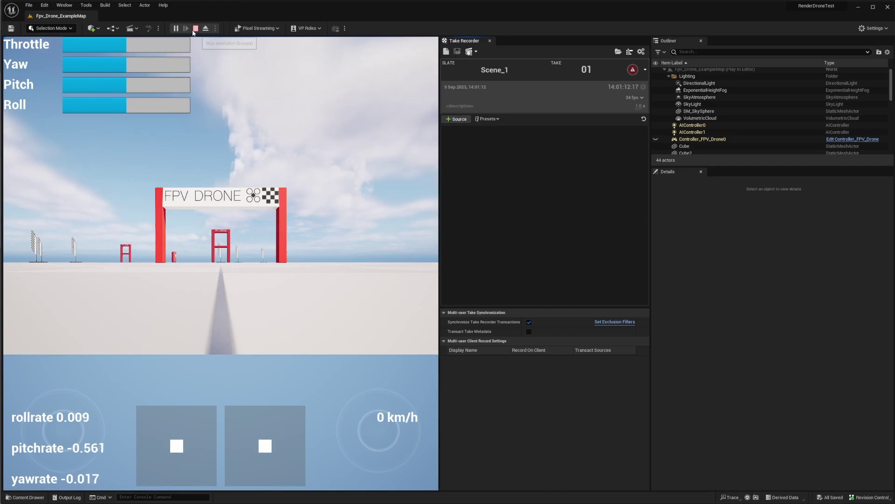
- Add the spawned SimpleDrone0 actor as a recording source in Take Recorder
{"action": "left_click", "coordinate": [459, 120]}
{"action": "mouse_move", "coordinate": [471, 130]}
{"action": "scroll", "coordinate": [560, 216], "scroll_direction": "down", "scroll_amount": 5}
{"action": "scroll", "coordinate": [560, 217], "scroll_direction": "down", "scroll_amount": 3}
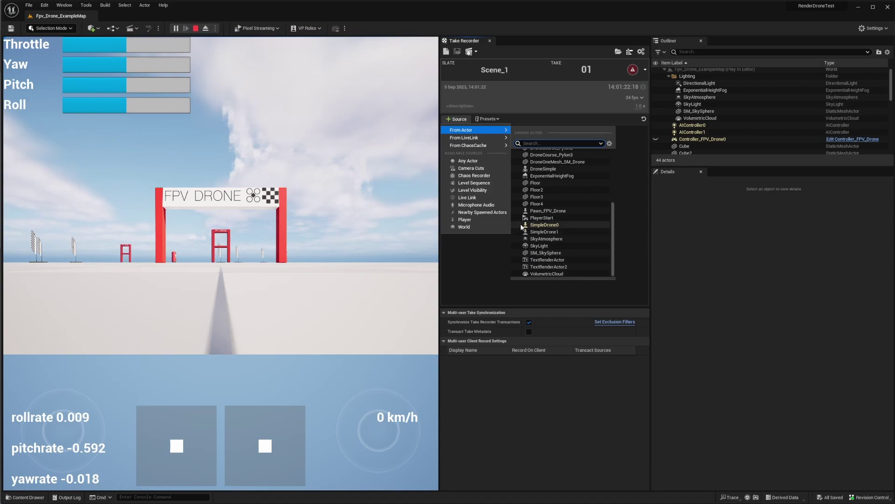
{"action": "left_click", "coordinate": [547, 224]}
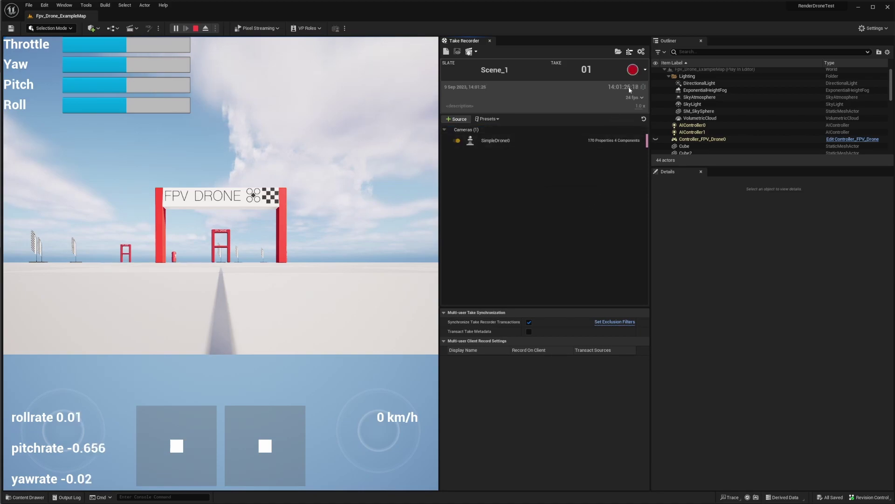
- Record take 01 of Scene_1 while flying the drone around the course, and stop the recording
{"action": "left_click_drag", "start_coordinate": [440, 107], "coordinate": [463, 107]}
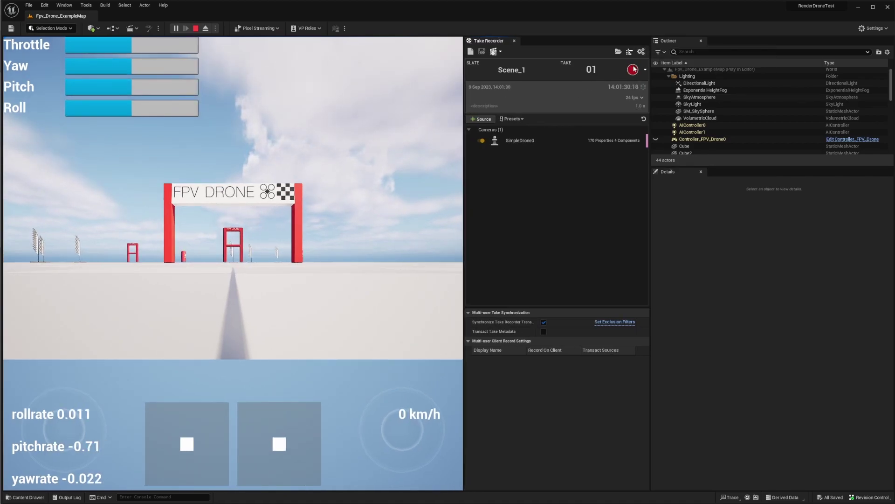
{"action": "left_click", "coordinate": [633, 69]}
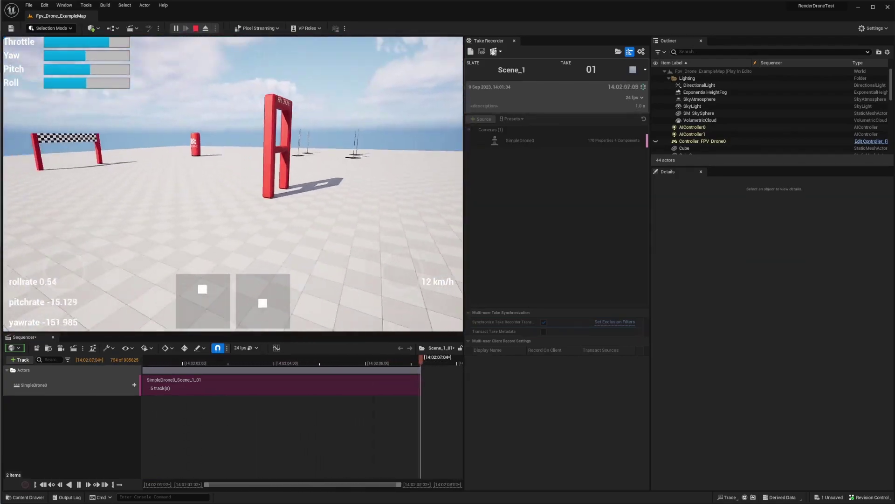
{"action": "key", "text": "shift+F1"}
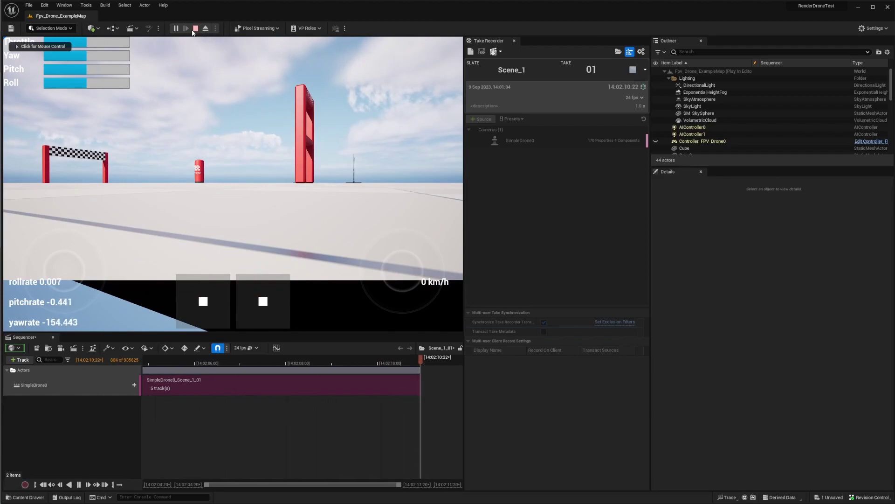
{"action": "left_click", "coordinate": [633, 70]}
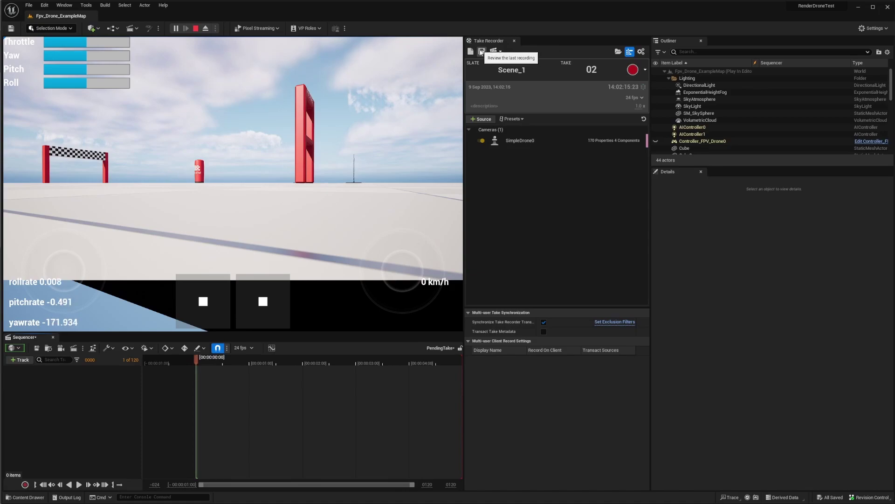
- Load the last recording for review and end the play session
{"action": "left_click", "coordinate": [481, 52]}
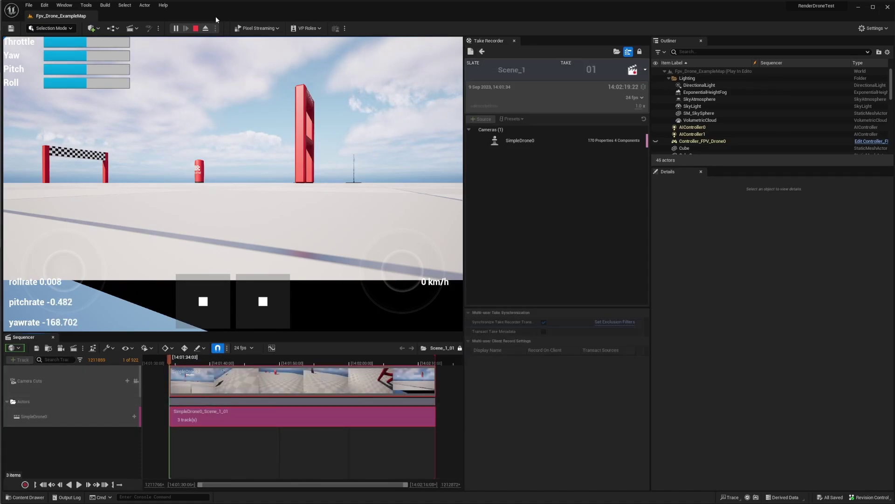
{"action": "left_click", "coordinate": [196, 29]}
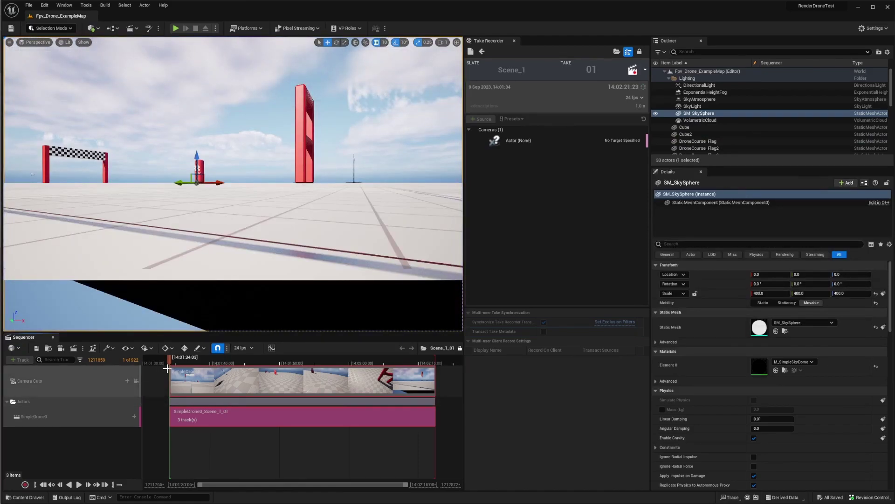
- Play back the recorded Scene_1_01 sequence in the level and pause it partway through
{"action": "right_click_drag", "start_coordinate": [233, 173], "coordinate": [233, 173]}
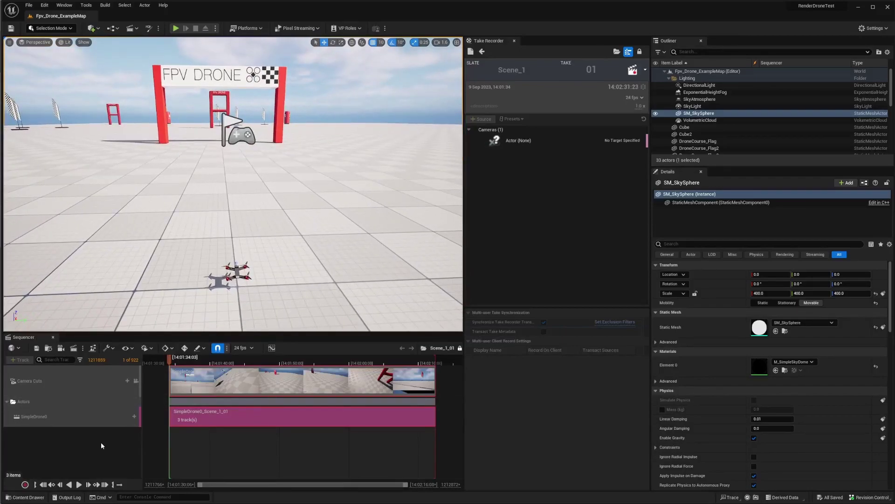
{"action": "left_click", "coordinate": [78, 484]}
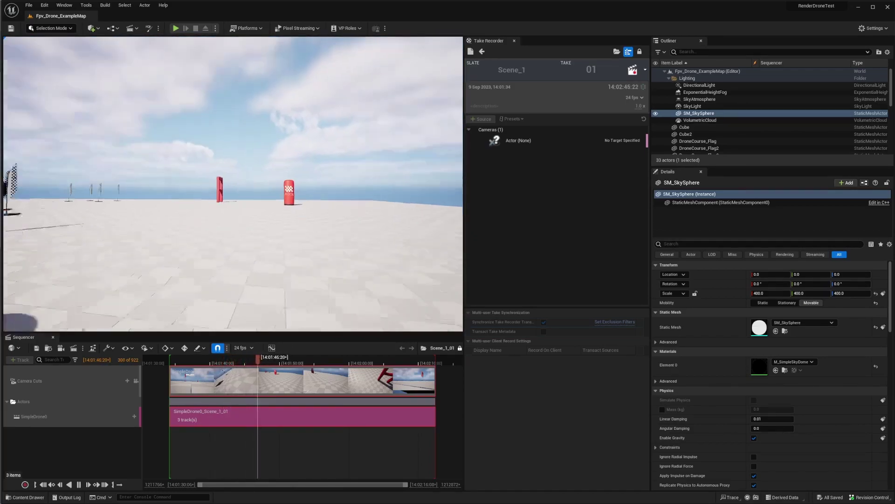
{"action": "key", "text": "Escape"}
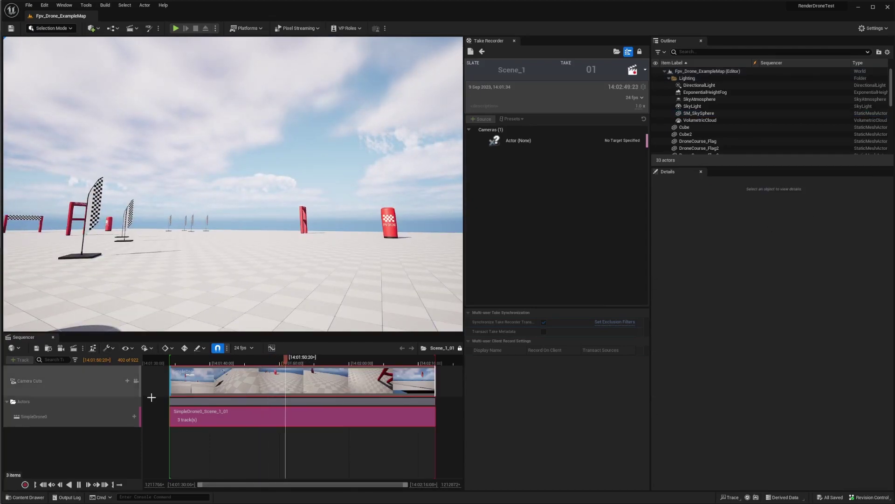
{"action": "left_click", "coordinate": [78, 484]}
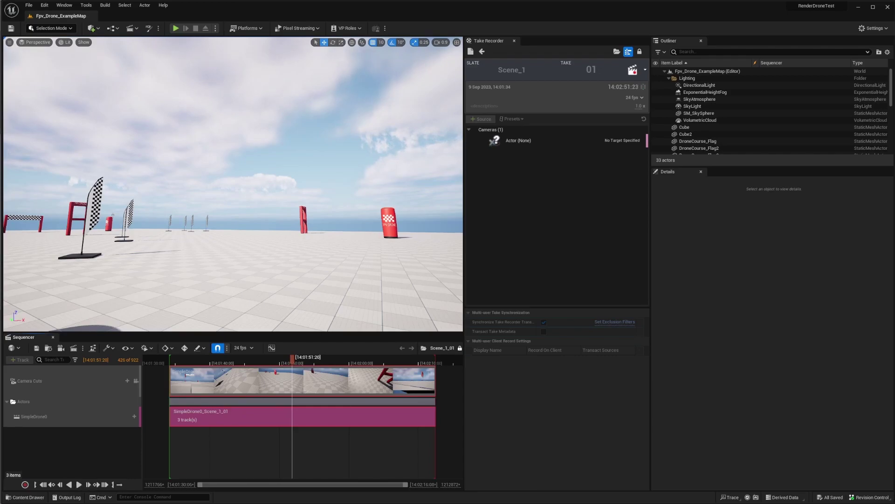
- Send the Scene_1_01 sequence to Movie Render Queue and render it locally
{"action": "left_click", "coordinate": [73, 347]}
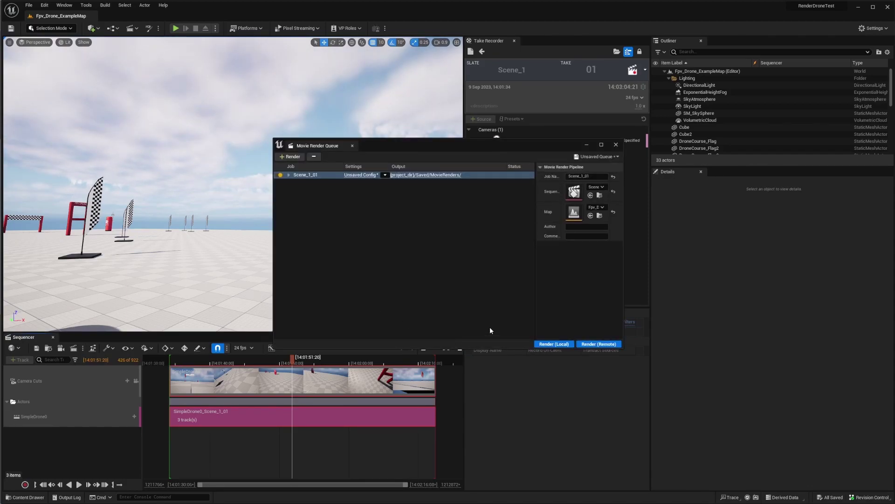
{"action": "left_click", "coordinate": [556, 344]}
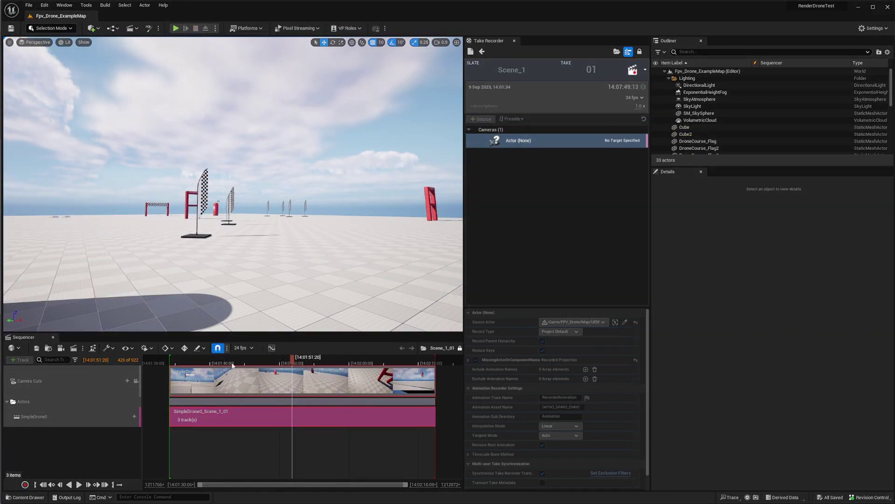
- Unlock the Scene_1_01 sequence and open the SimpleDrone0 subsequence to reach its recorded tracks
{"action": "left_click", "coordinate": [252, 419]}
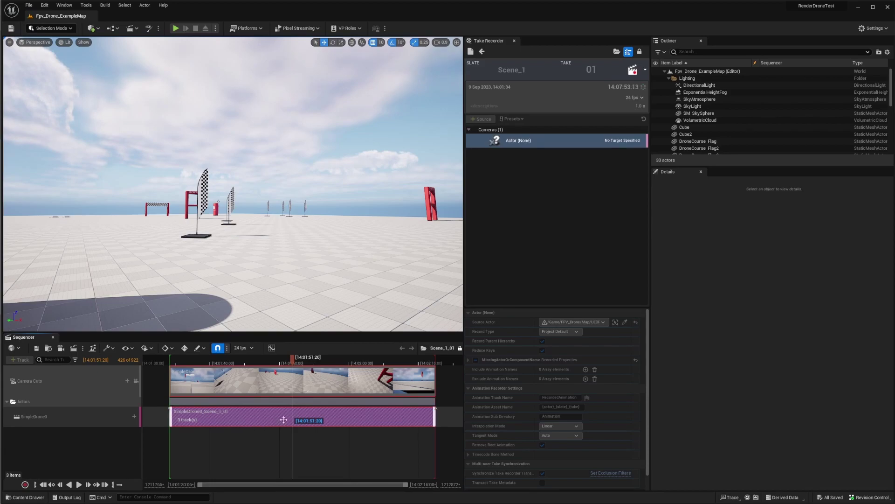
{"action": "left_click", "coordinate": [459, 349]}
{"action": "double_click", "coordinate": [248, 417]}
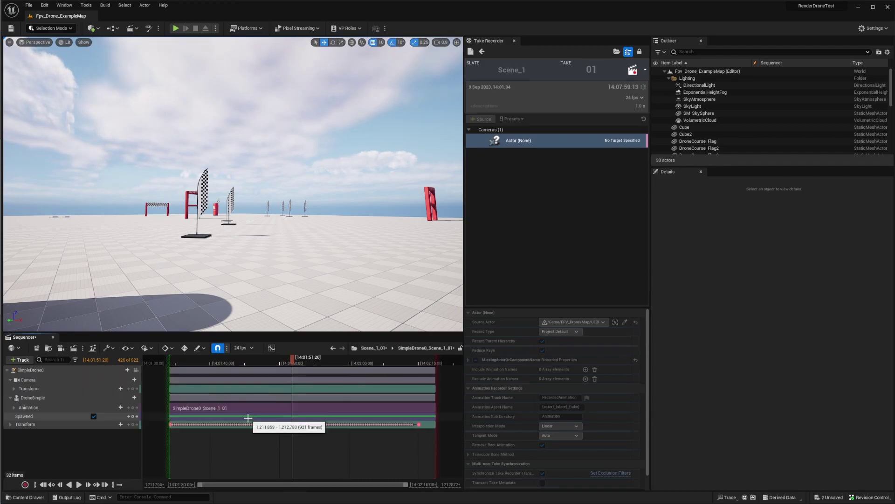
- Change the class of the spawnable SimpleDrone0 in the subsequence to MRQ_Drone
{"action": "left_click", "coordinate": [86, 370]}
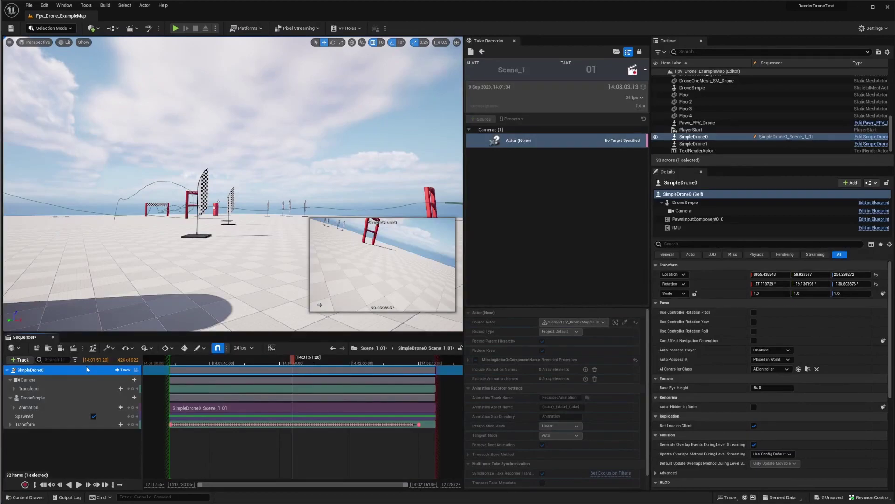
{"action": "right_click", "coordinate": [86, 369]}
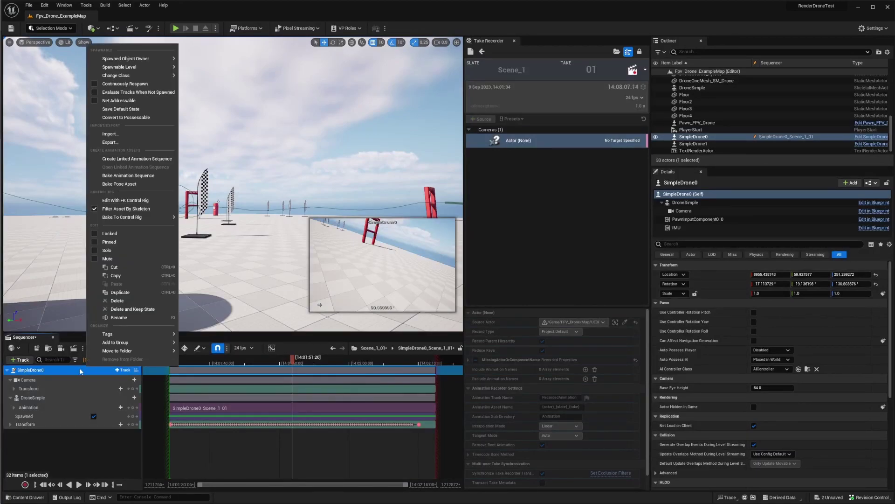
{"action": "mouse_move", "coordinate": [144, 70]}
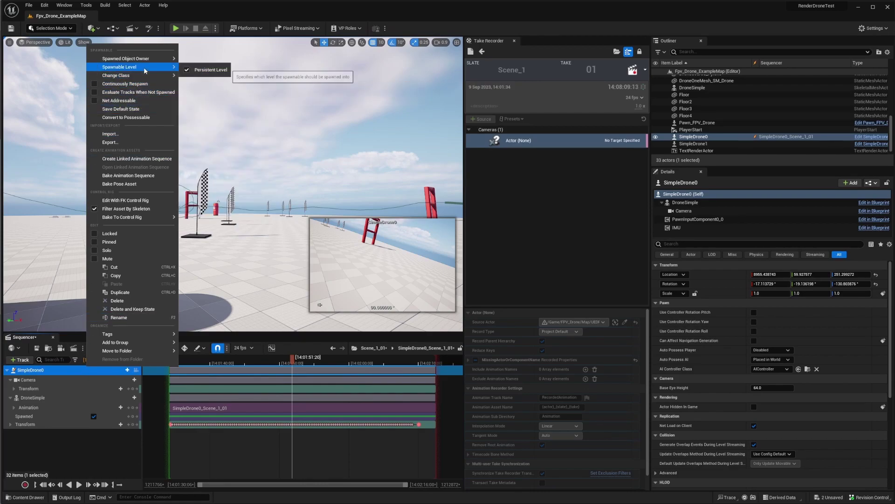
{"action": "left_click", "coordinate": [52, 371]}
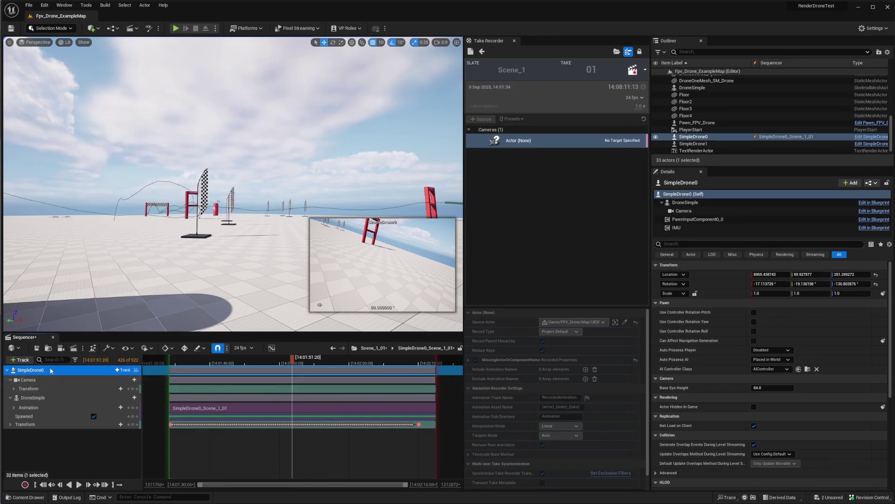
{"action": "right_click", "coordinate": [51, 371]}
{"action": "mouse_move", "coordinate": [115, 79]}
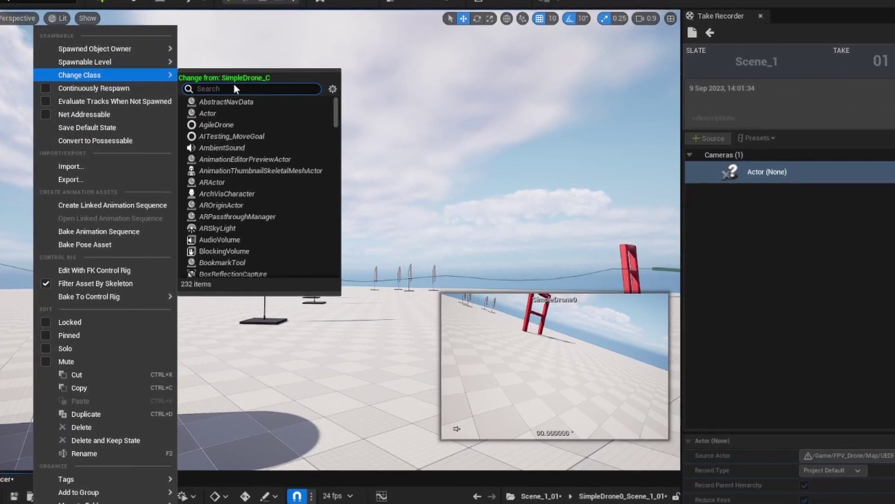
{"action": "type", "text": "M"}
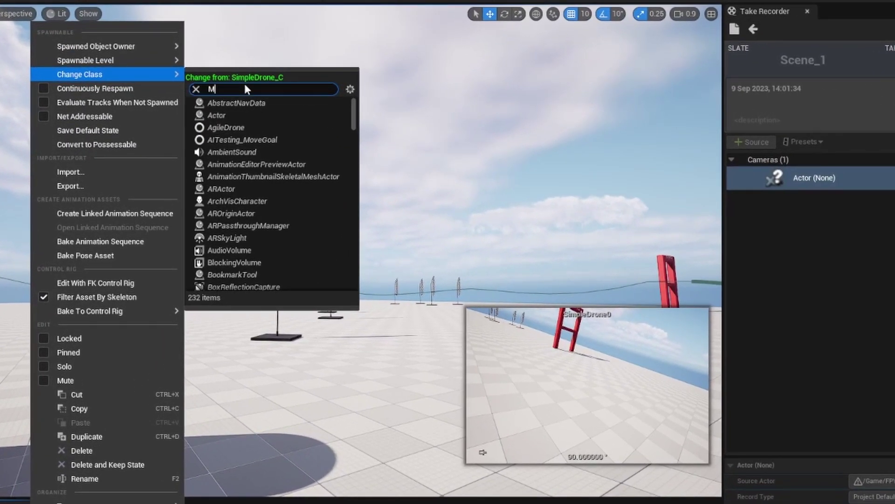
{"action": "type", "text": "R"}
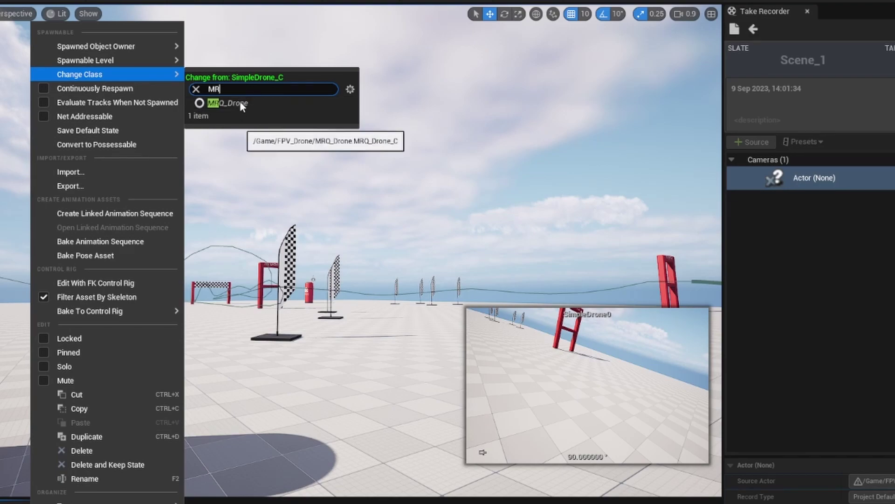
{"action": "left_click", "coordinate": [239, 103]}
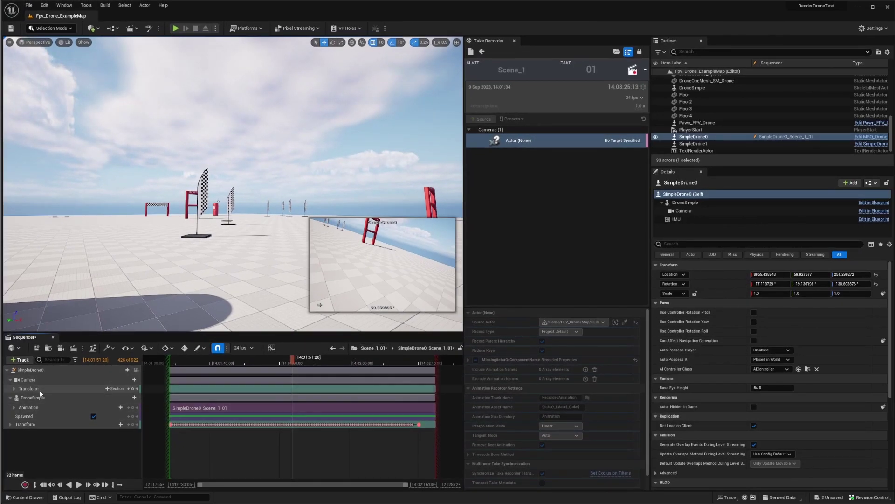
- Select the DroneSimple component of SimpleDrone0 and examine its properties
{"action": "left_click", "coordinate": [36, 398]}
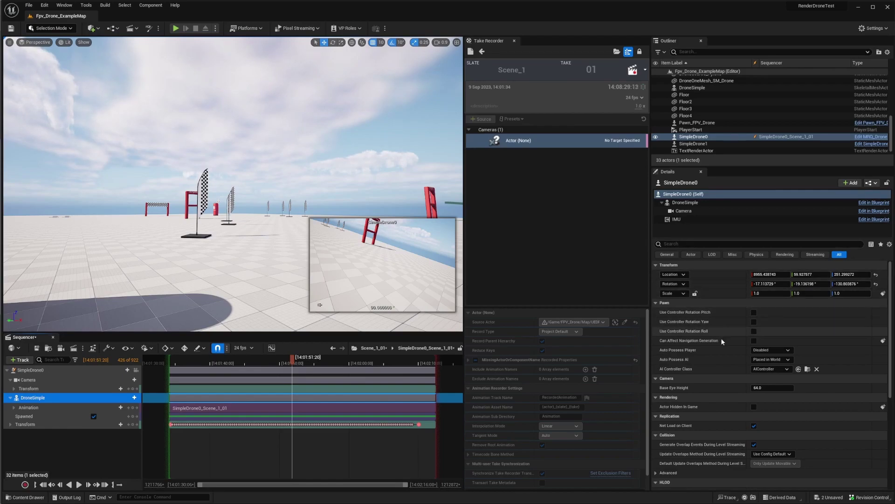
{"action": "scroll", "coordinate": [726, 342], "scroll_direction": "down", "scroll_amount": 3}
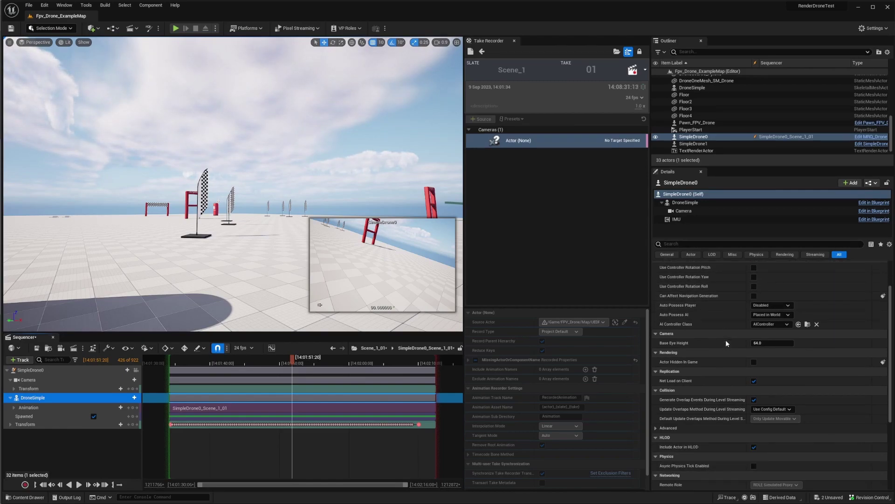
{"action": "scroll", "coordinate": [704, 367], "scroll_direction": "down", "scroll_amount": 1}
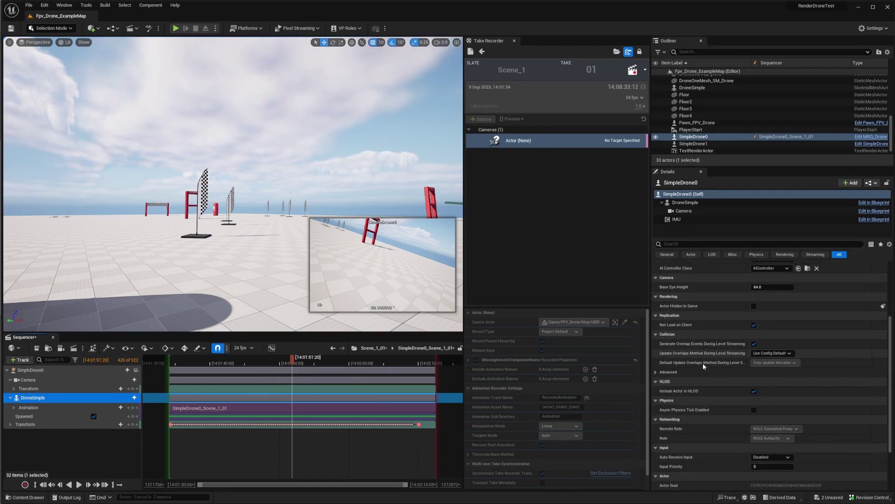
{"action": "left_click", "coordinate": [685, 202]}
{"action": "scroll", "coordinate": [719, 382], "scroll_direction": "down", "scroll_amount": 9}
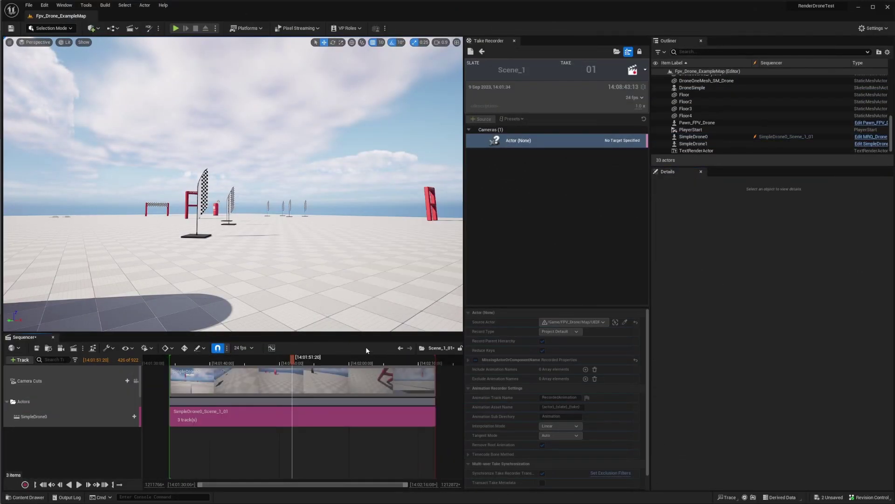
- Return to the parent Scene_1_01 sequence, send it to Movie Render Queue and start a local render
{"action": "left_click", "coordinate": [60, 348]}
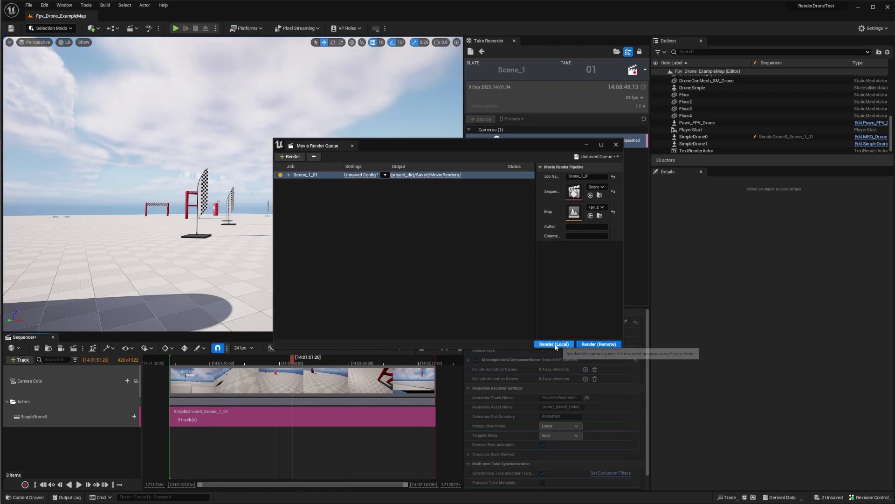
{"action": "left_click", "coordinate": [526, 358]}
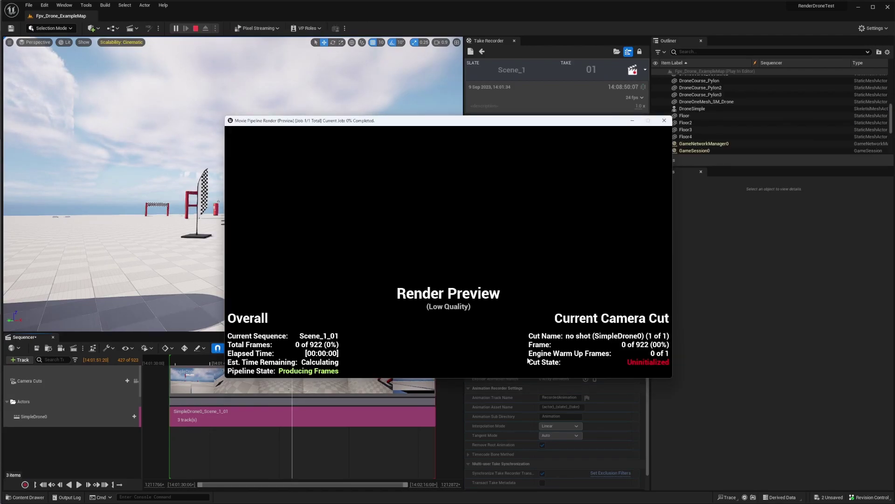